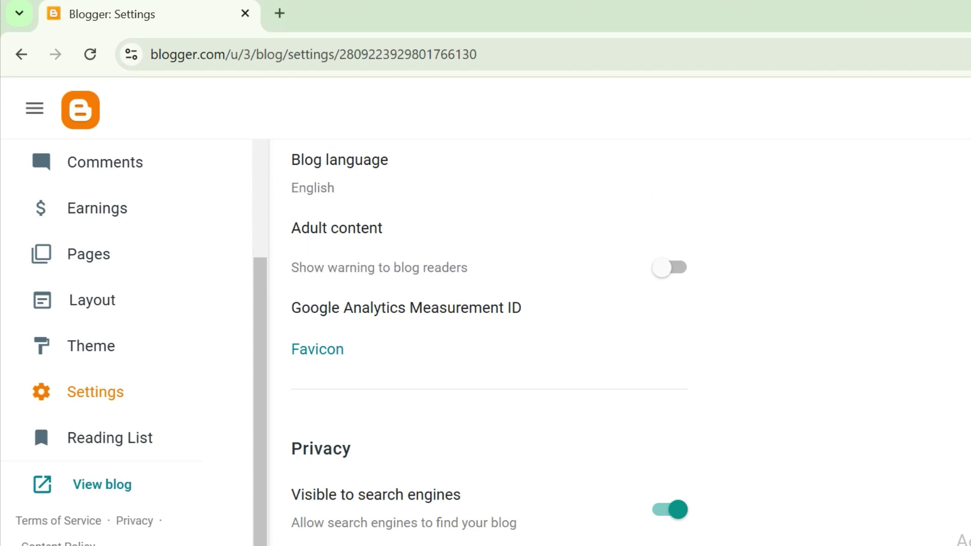
Step: Open the Favicon configuration page to upload YT.png as the custom favicon
left_click(317, 349)
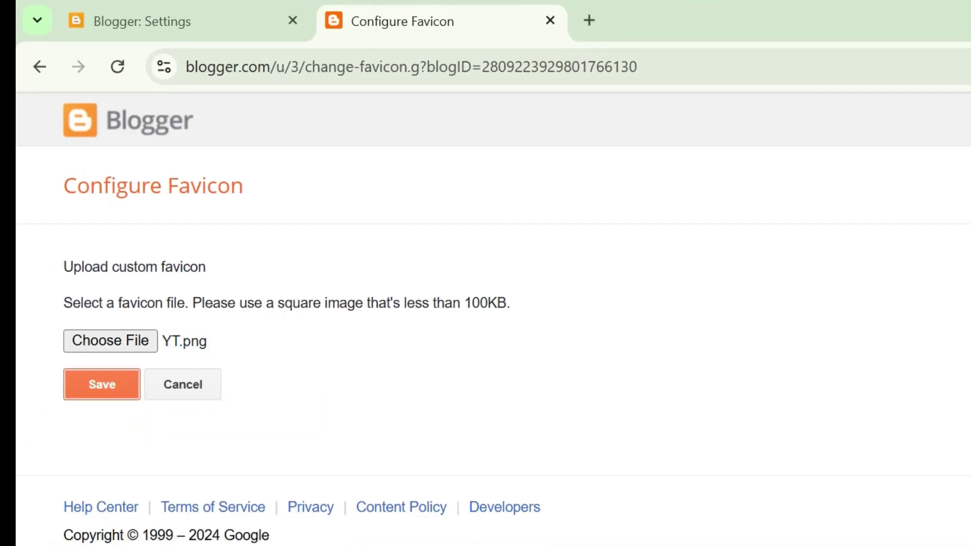
Step: Save YT.png as the blog's favicon and view the GET INFORMATION AND KNOWLEDGE blog
left_click(102, 434)
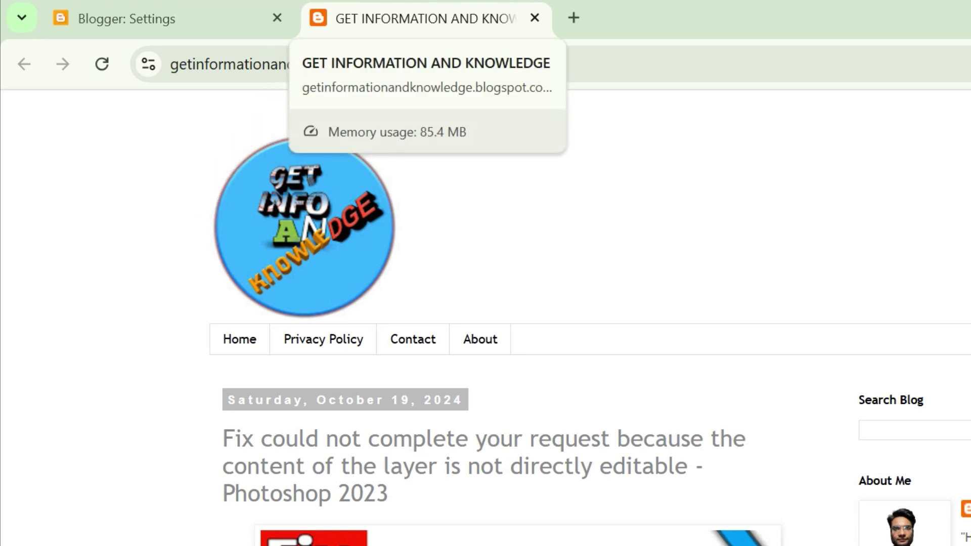
Step: Hard-refresh the live blog page with Ctrl+F5 to load the new favicon
key("ctrl+F5")
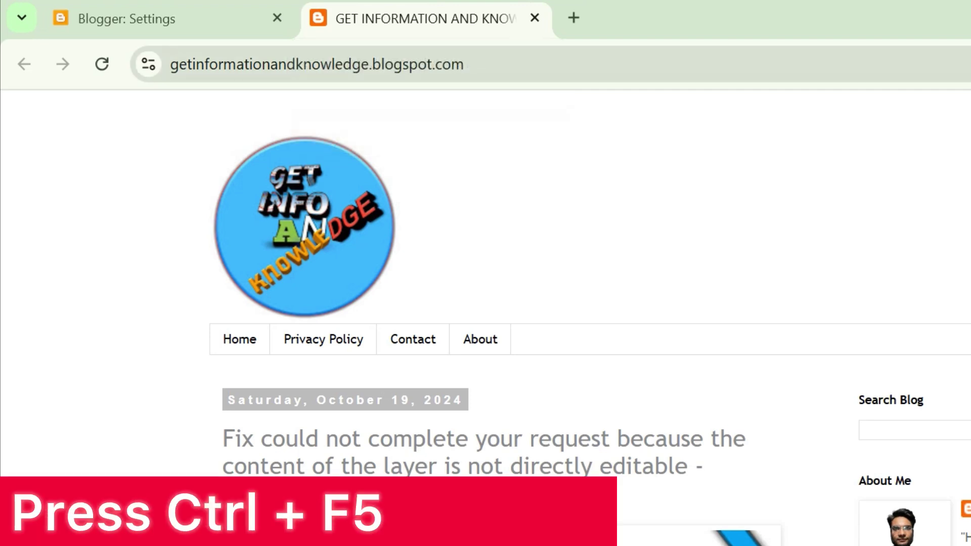